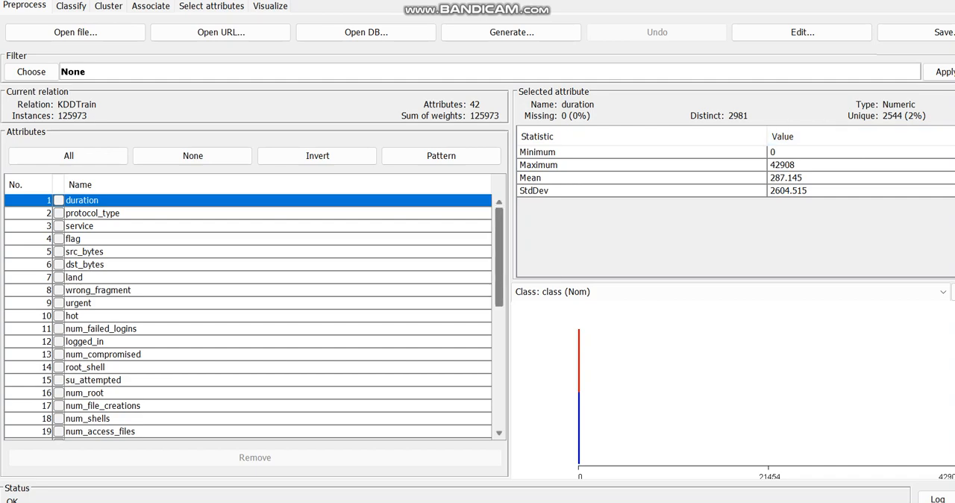
Mark the attributes duration, protocol_type, service, flag, dst_bytes, land, wrong_fragment and urgent in the KDDTrain attribute list
scroll(249, 317, "down", 8)
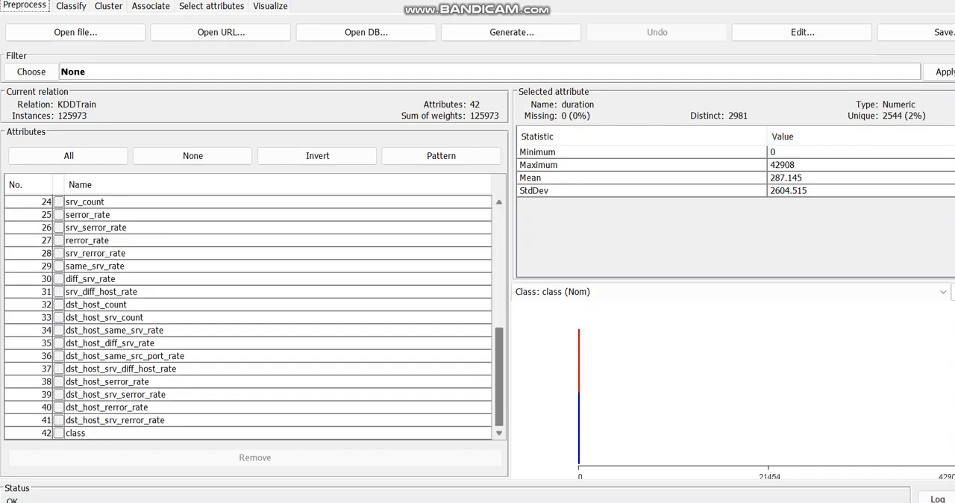
scroll(249, 317, "up", 8)
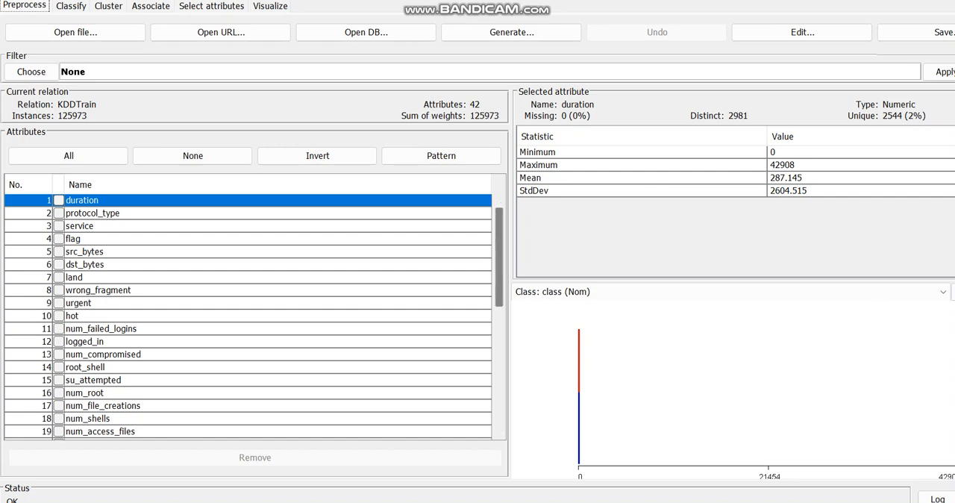
left_click(59, 200)
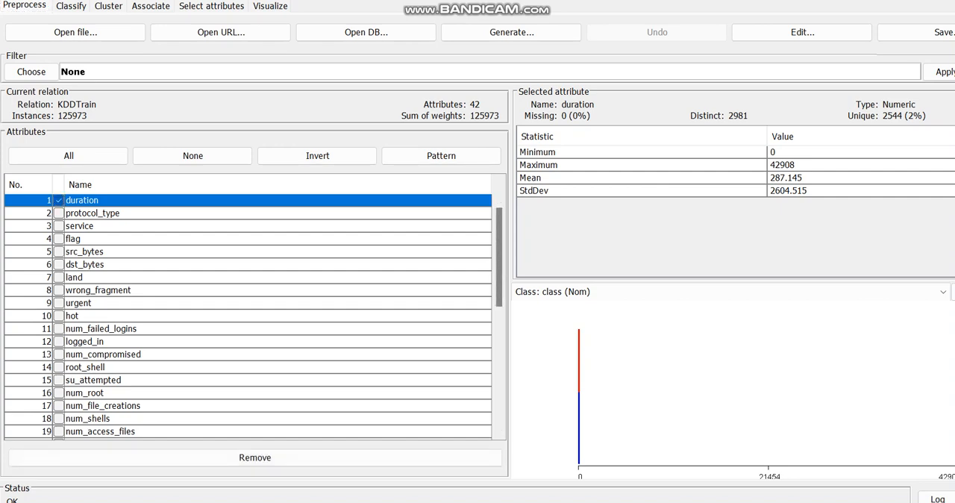
left_click(59, 199)
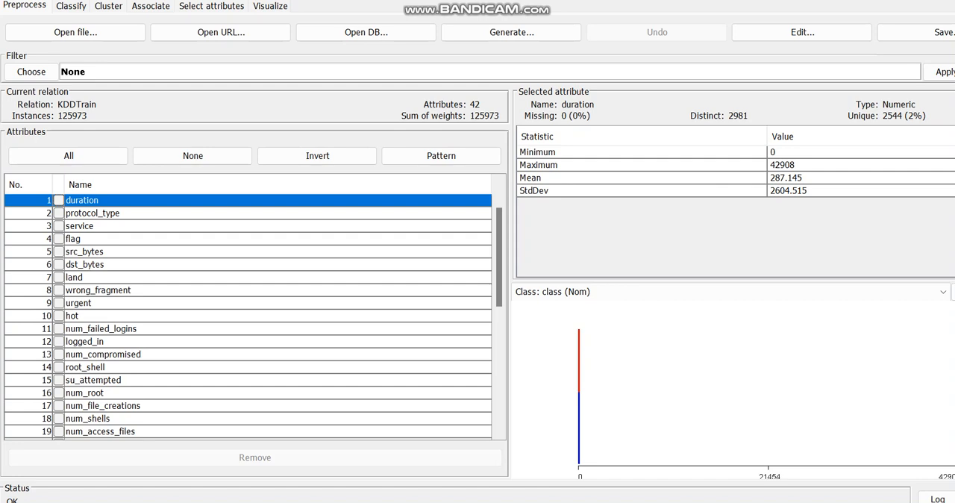
left_click(59, 200)
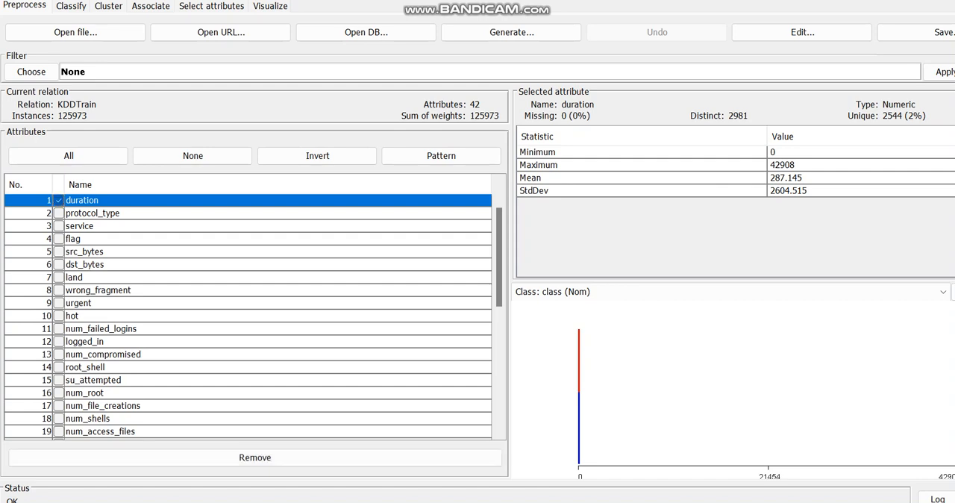
left_click(59, 212)
left_click(59, 226)
left_click(59, 238)
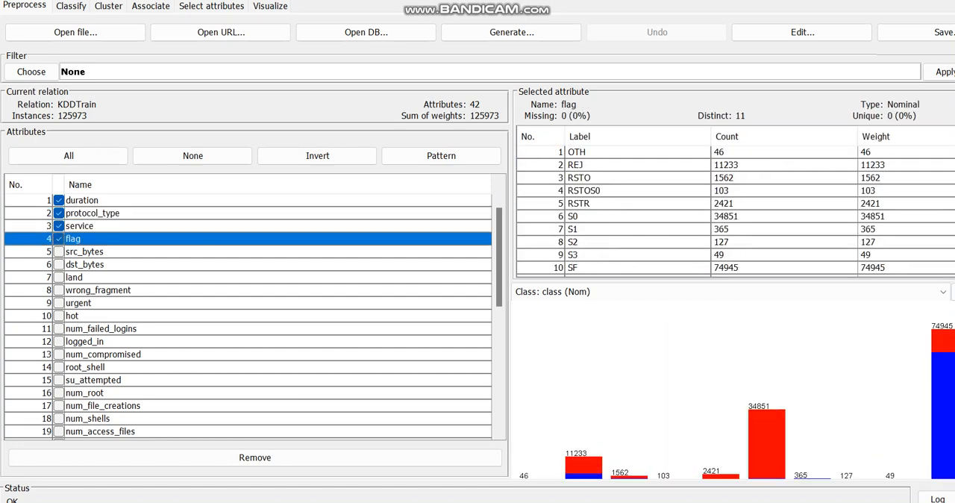
left_click(59, 264)
left_click(59, 277)
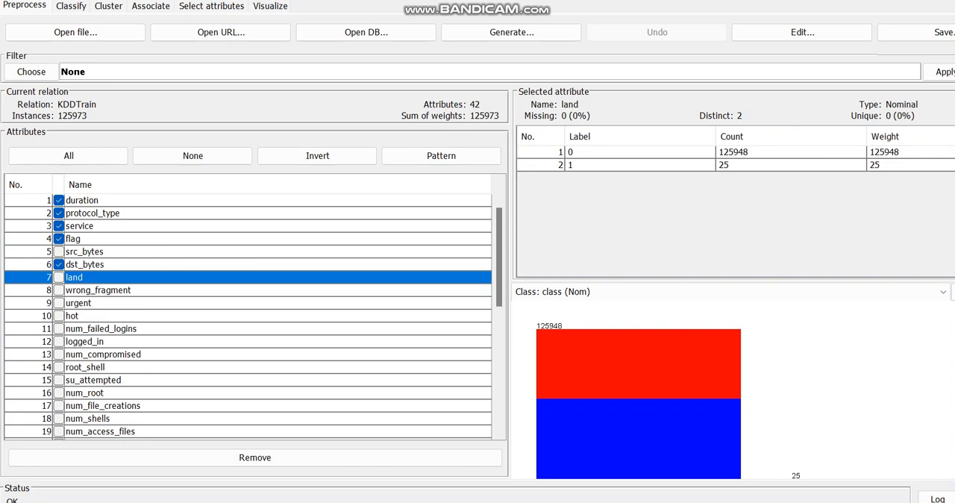
left_click(59, 277)
left_click(59, 290)
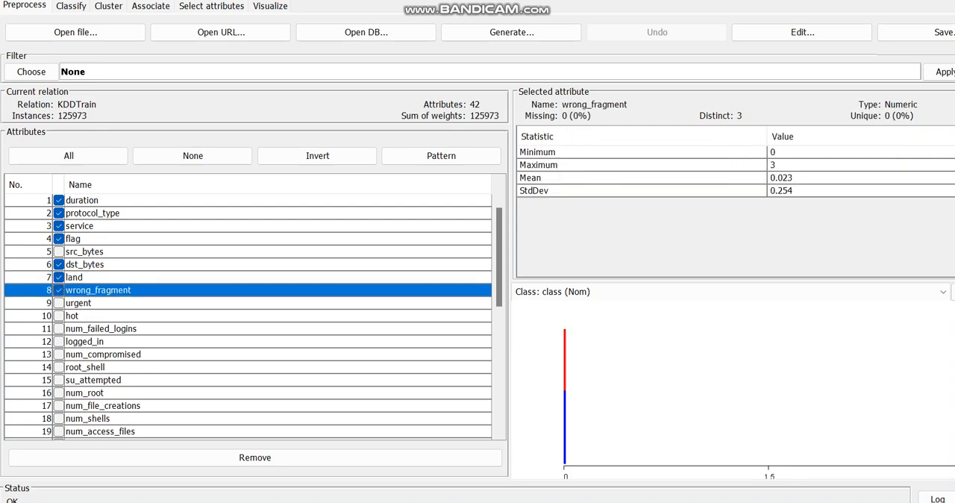
left_click(59, 303)
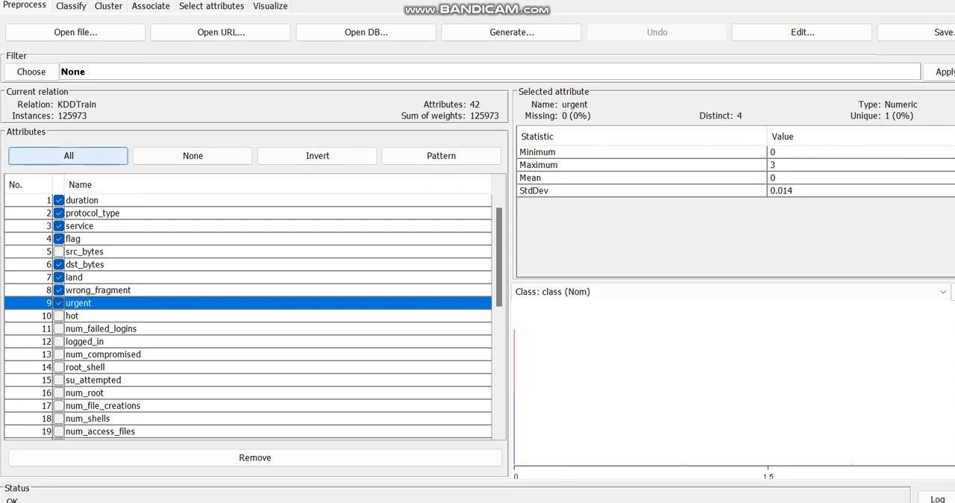
left_click(45, 70)
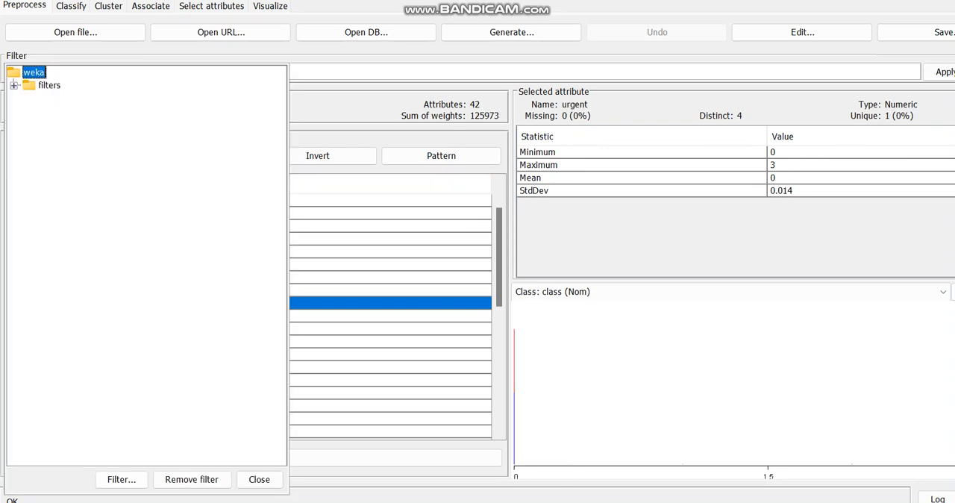
key("Escape")
left_click(31, 72)
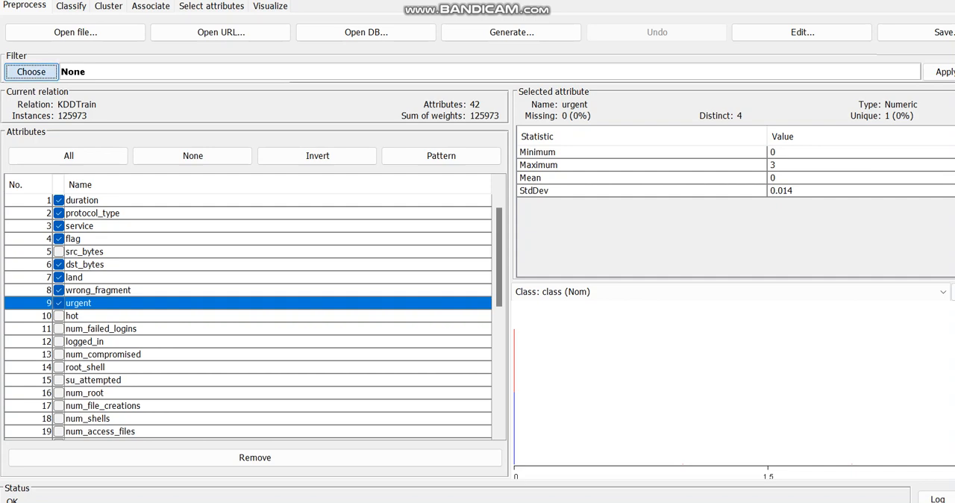
key("Escape")
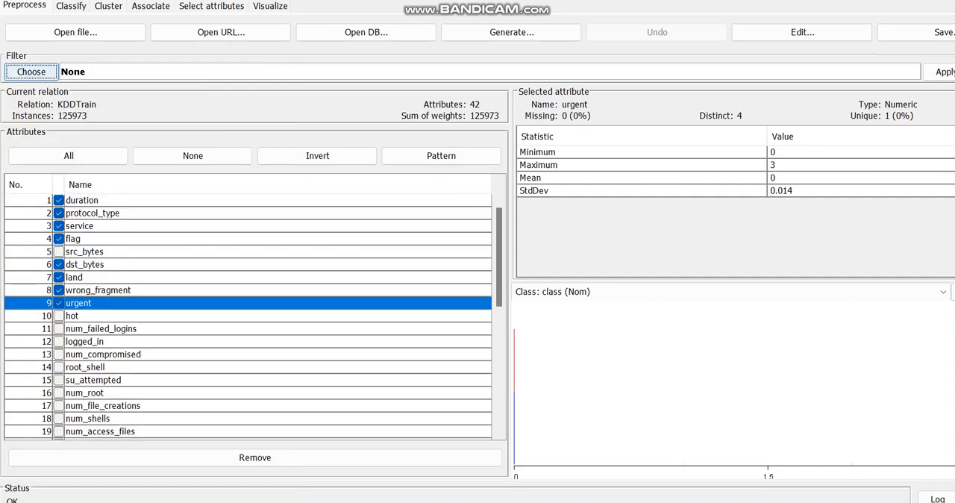
Remove the marked attributes from the KDDTrain dataset
left_click(255, 457)
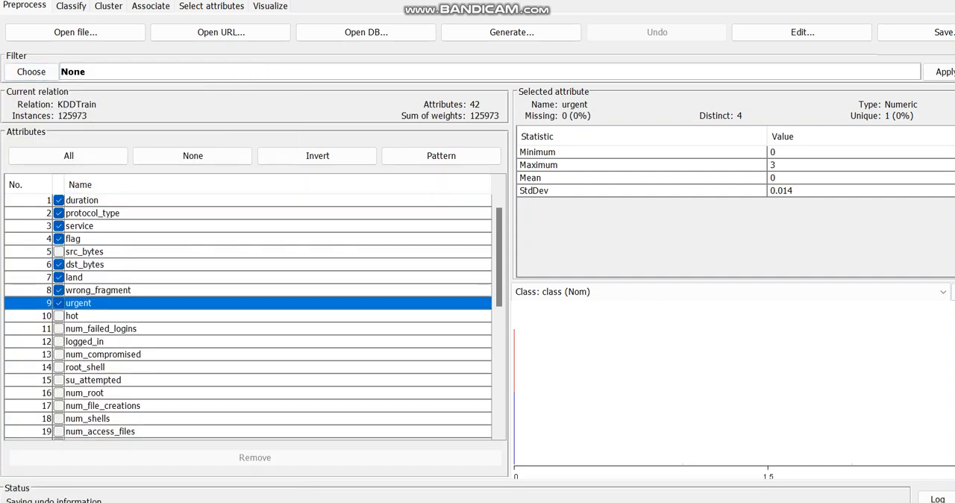
Choose AllFilter as the preprocessing filter and apply it to the dataset
left_click(32, 72)
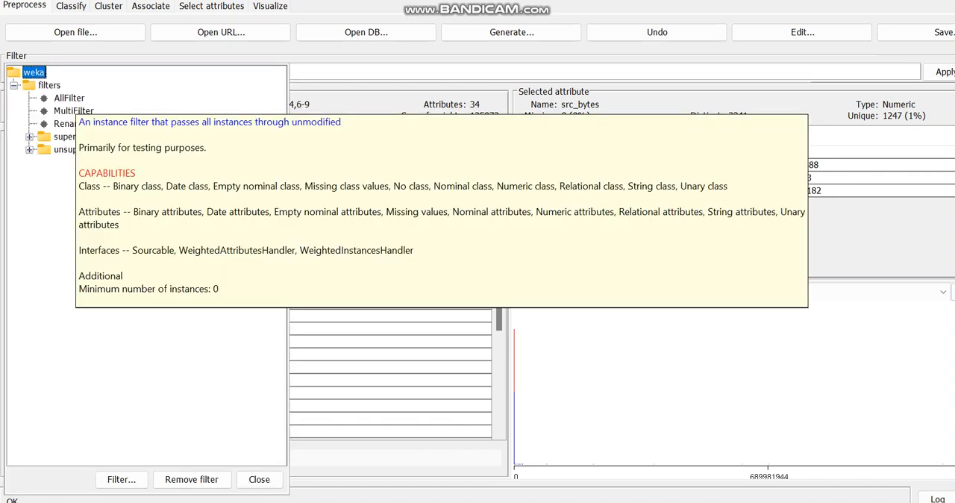
left_click(68, 98)
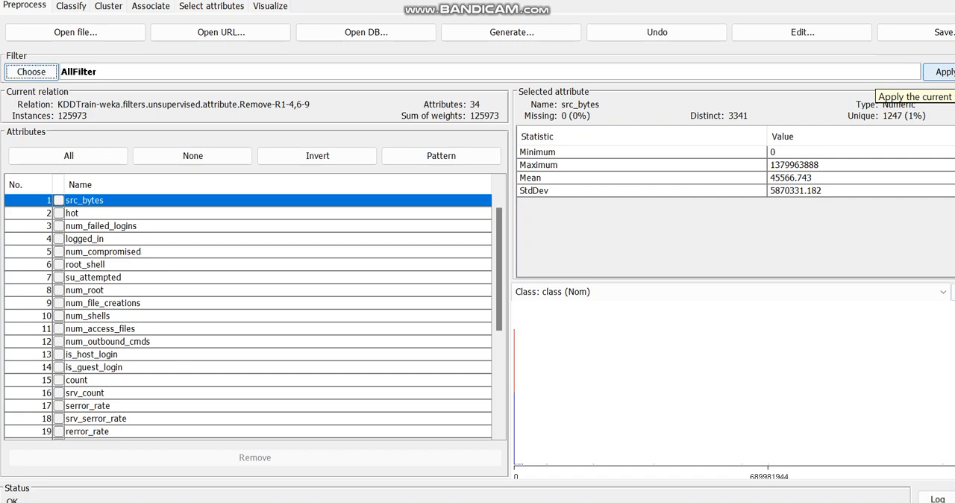
left_click(942, 72)
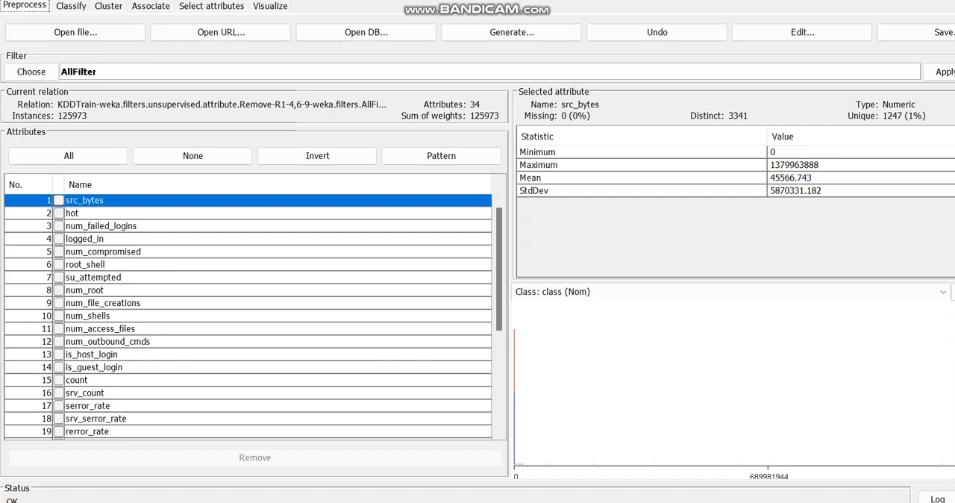
Inspect the AllFilter settings and the list of available filters, leaving the filter choice as it is
left_click(79, 72)
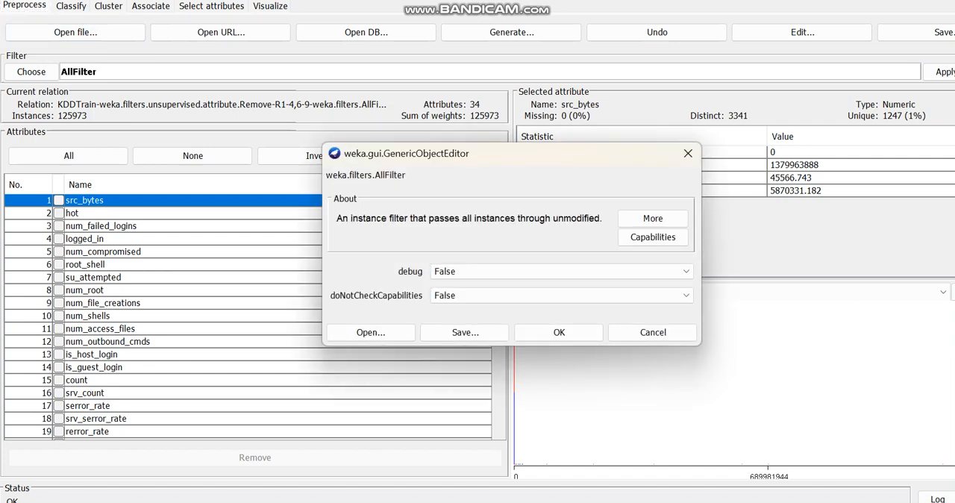
left_click(653, 332)
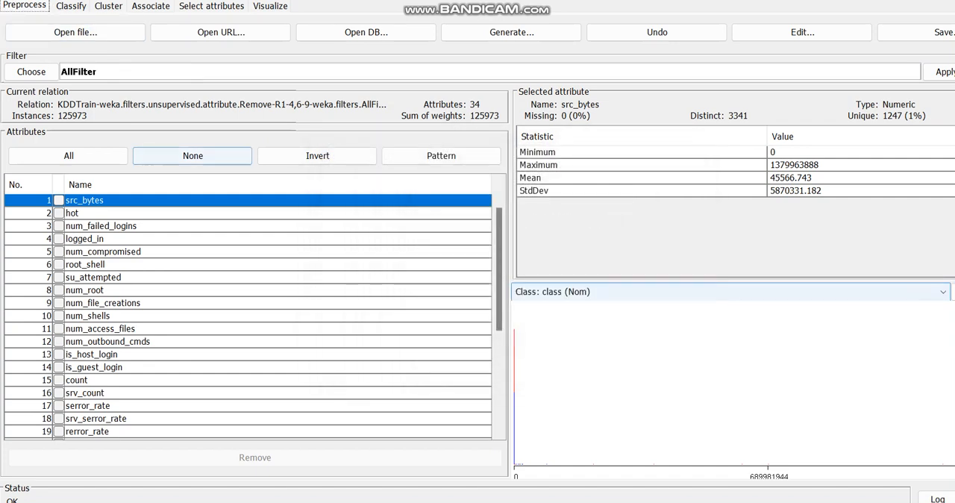
left_click(31, 71)
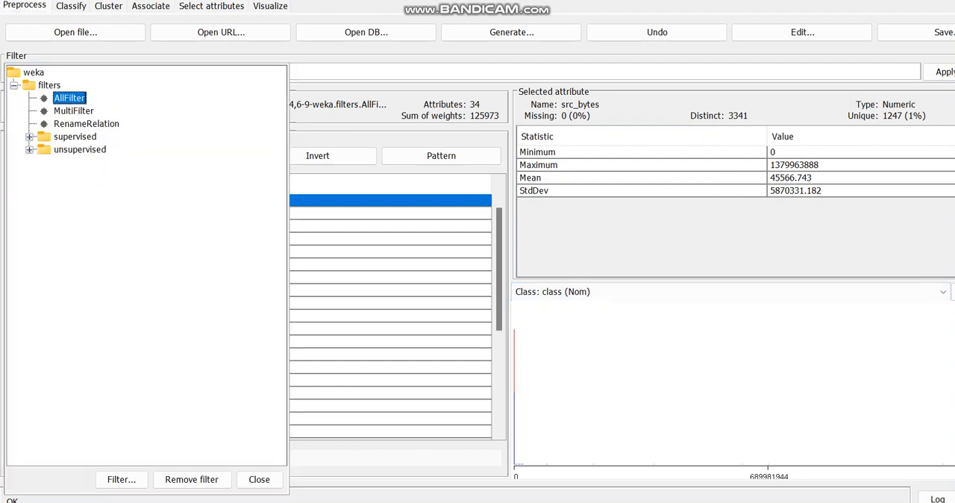
left_click(260, 480)
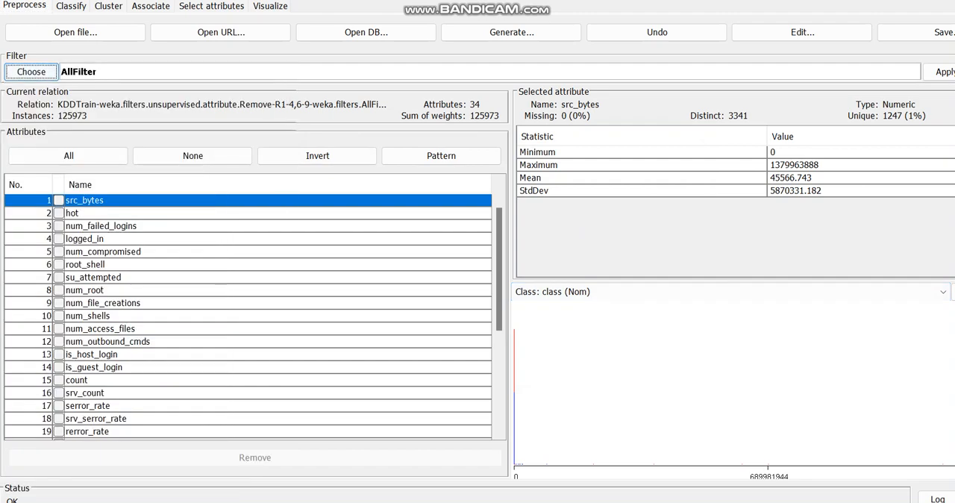
Choose the unsupervised instance filter RemoveDuplicates and apply it to the dataset
left_click(31, 71)
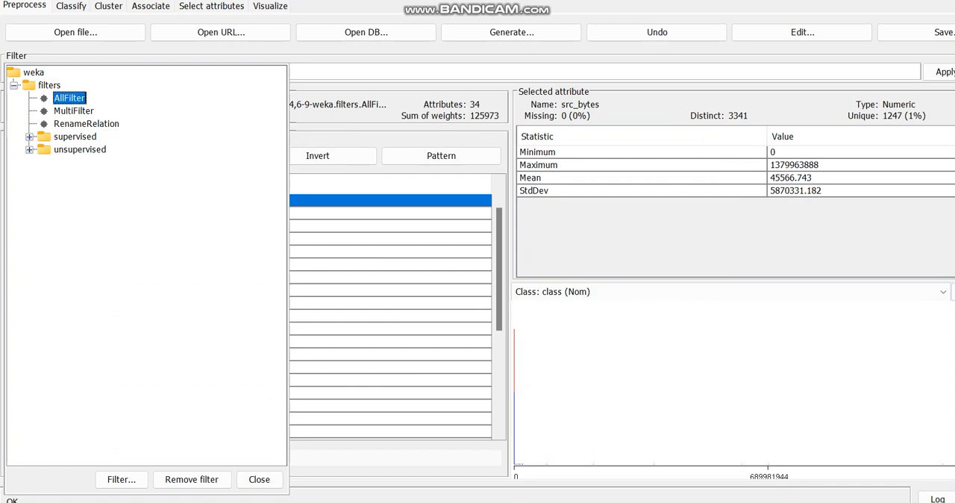
left_click(29, 137)
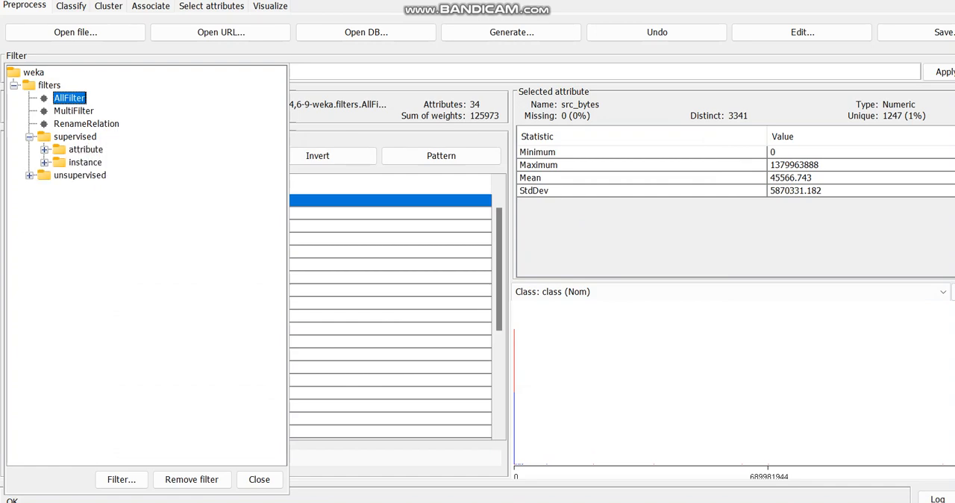
left_click(44, 150)
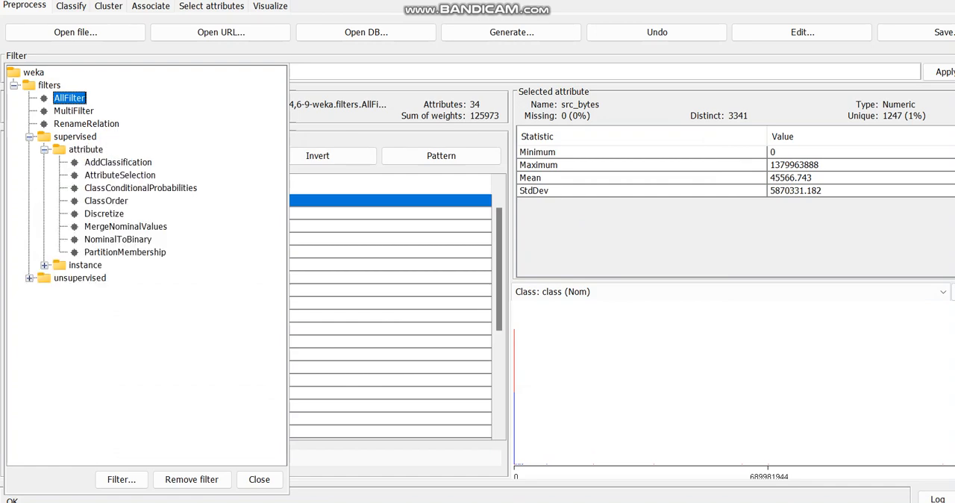
left_click(44, 265)
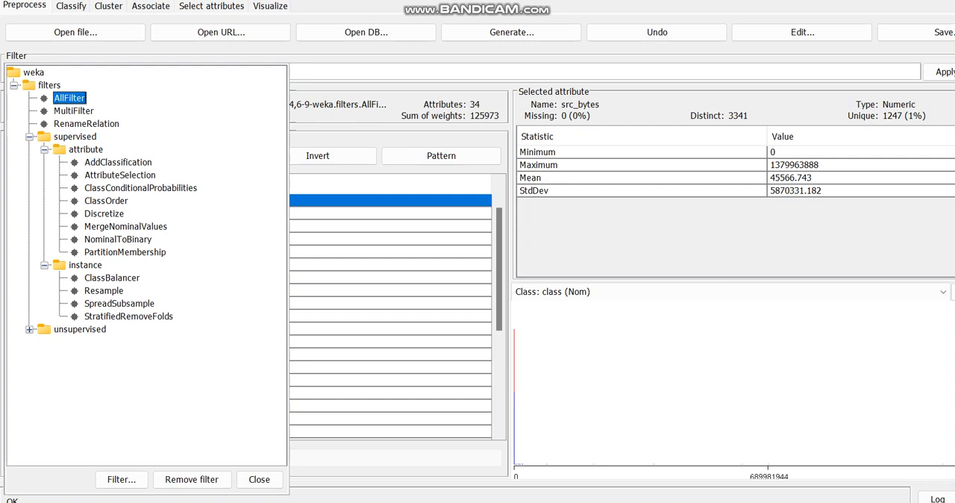
left_click(29, 329)
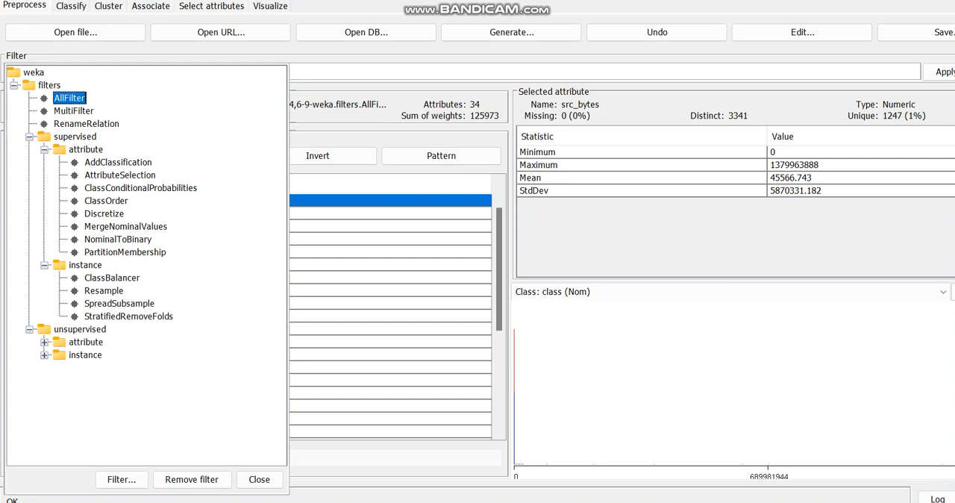
left_click(44, 342)
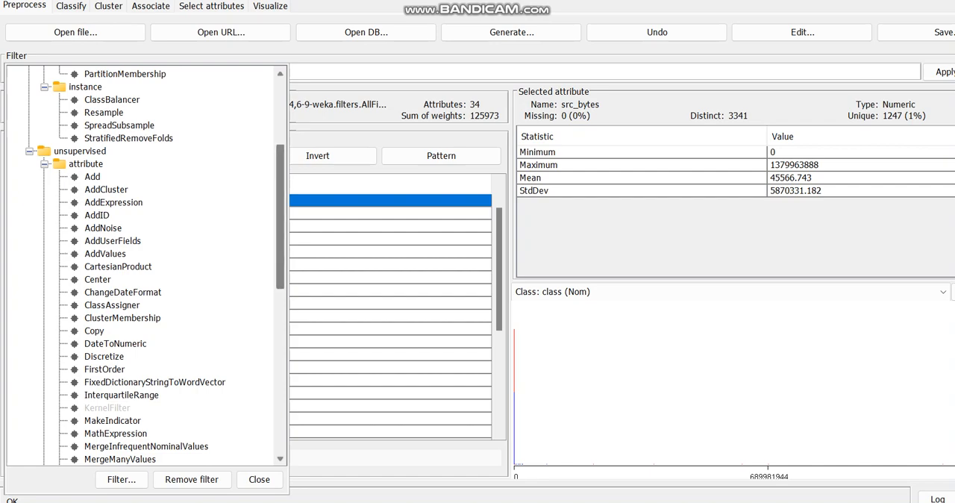
scroll(142, 264, "down", 12)
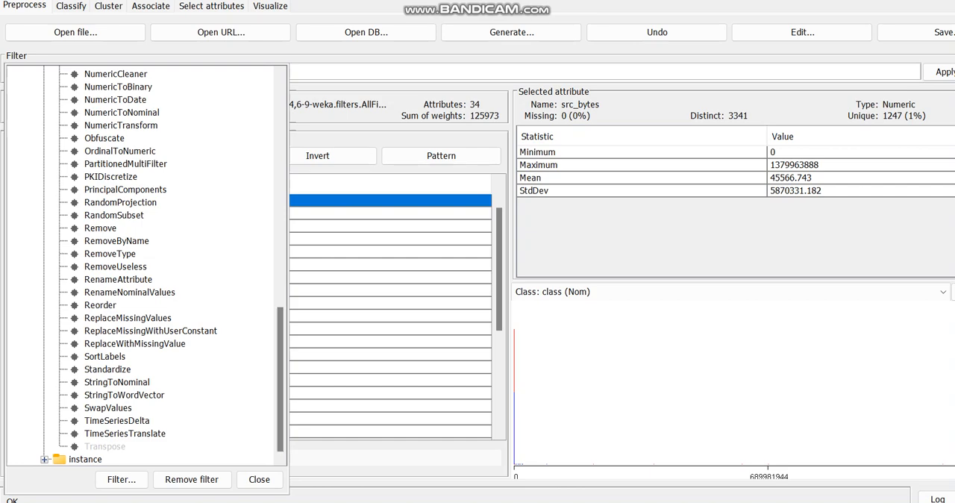
left_click(44, 459)
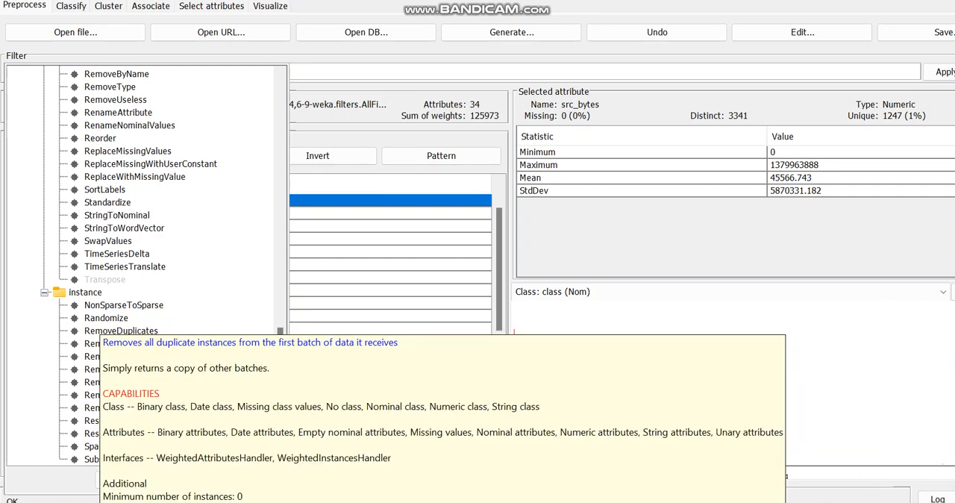
left_click(121, 330)
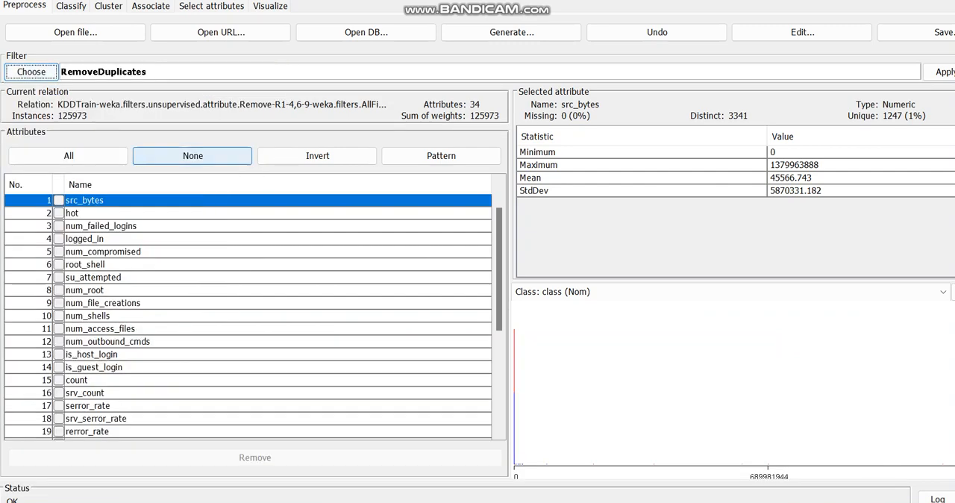
left_click(938, 72)
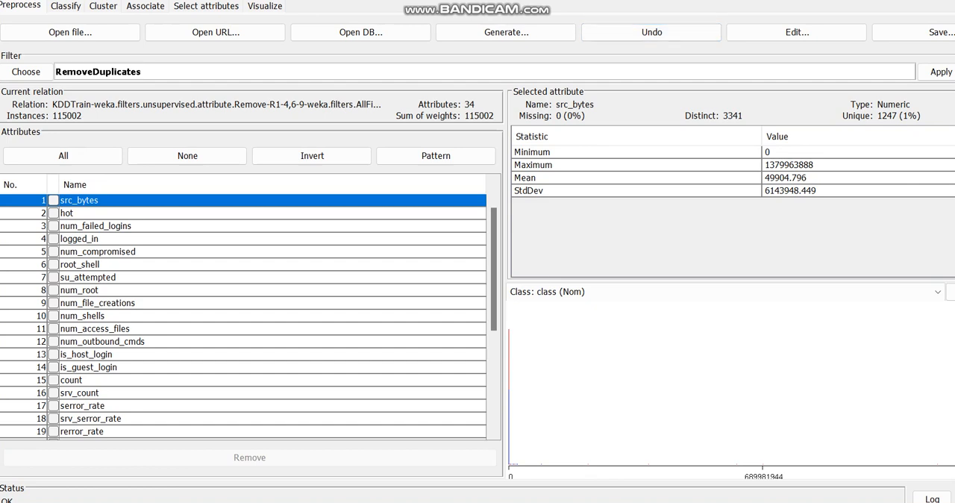
left_click(941, 71)
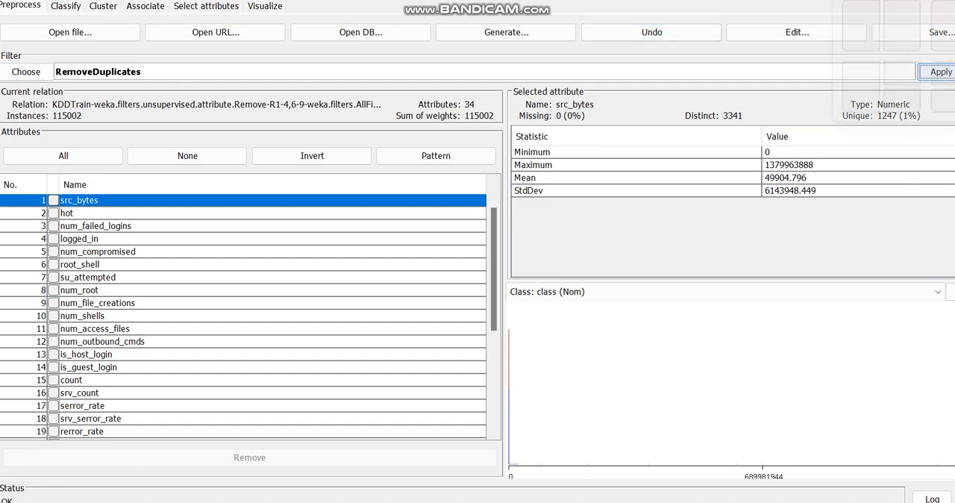
Switch to classification and inspect the options of the ZeroR classifier without changing them
mouse_move(953, 2)
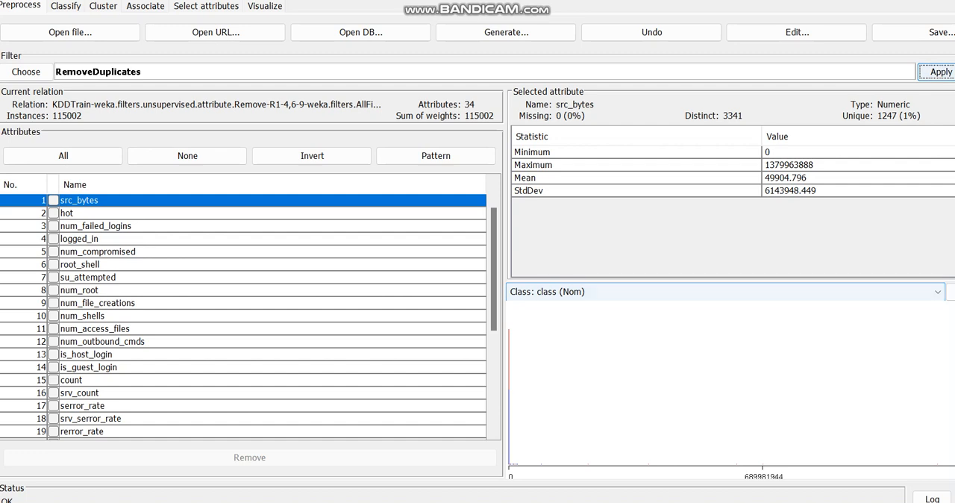
left_click(65, 6)
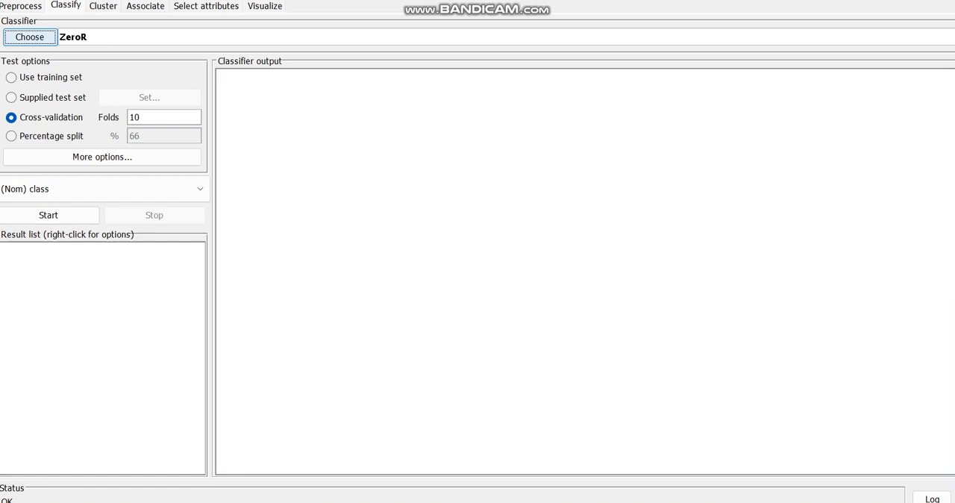
left_click(74, 37)
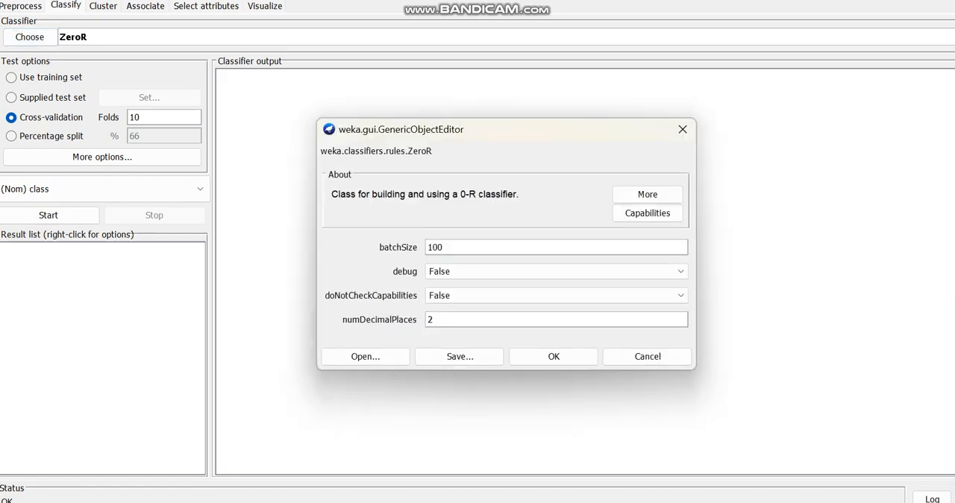
left_click(682, 129)
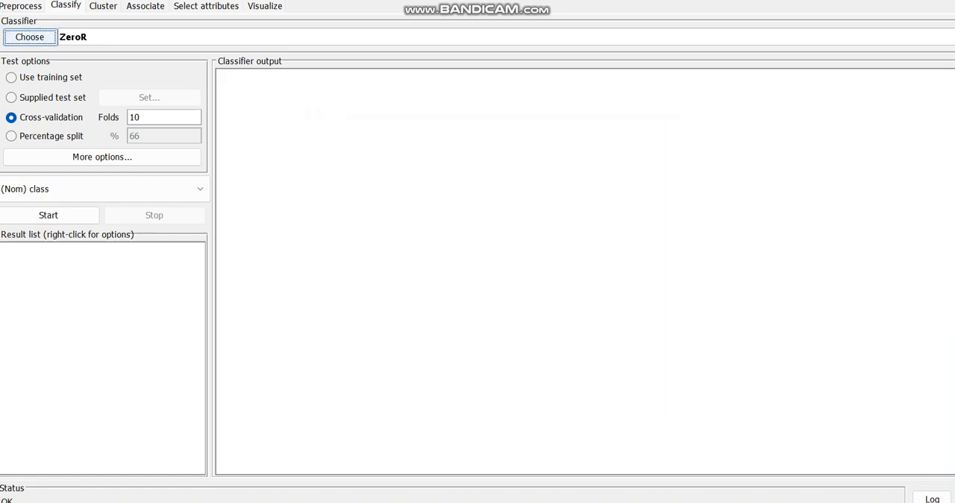
Choose BayesNet from the bayes classifiers as the classifier
left_click(30, 37)
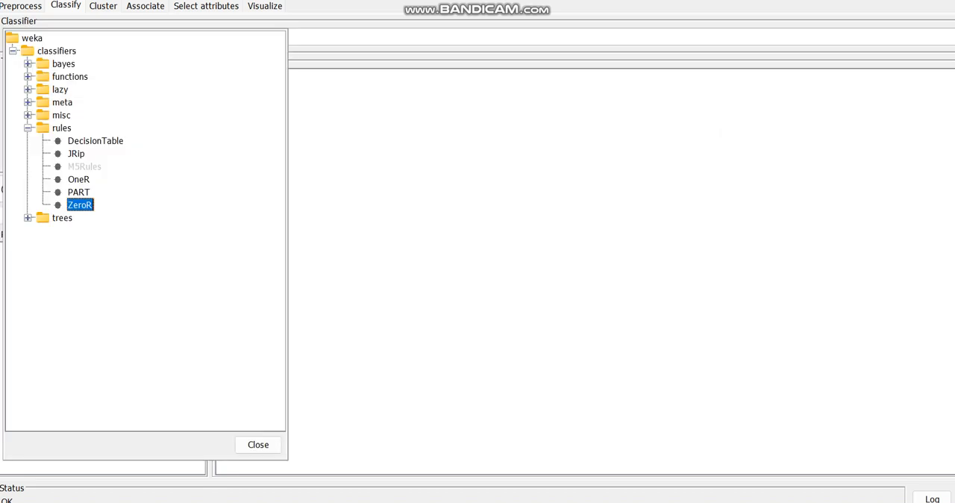
left_click(29, 65)
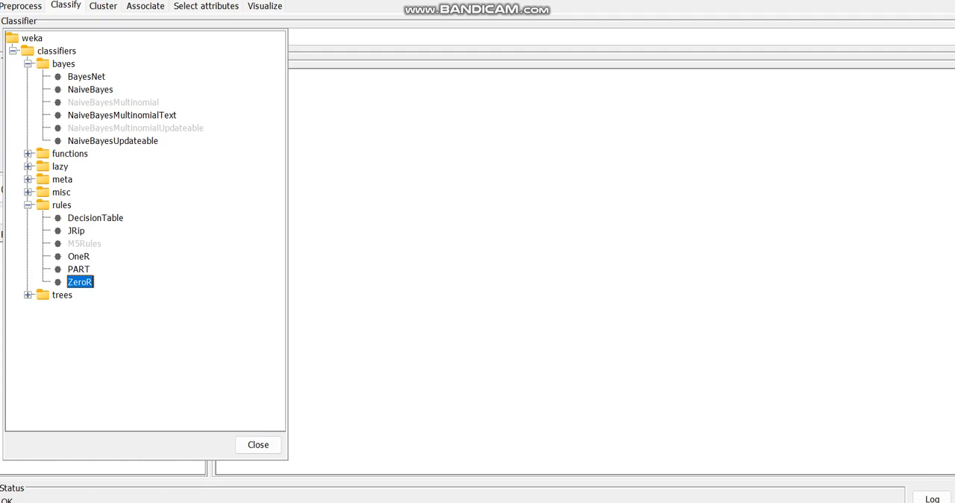
left_click(87, 77)
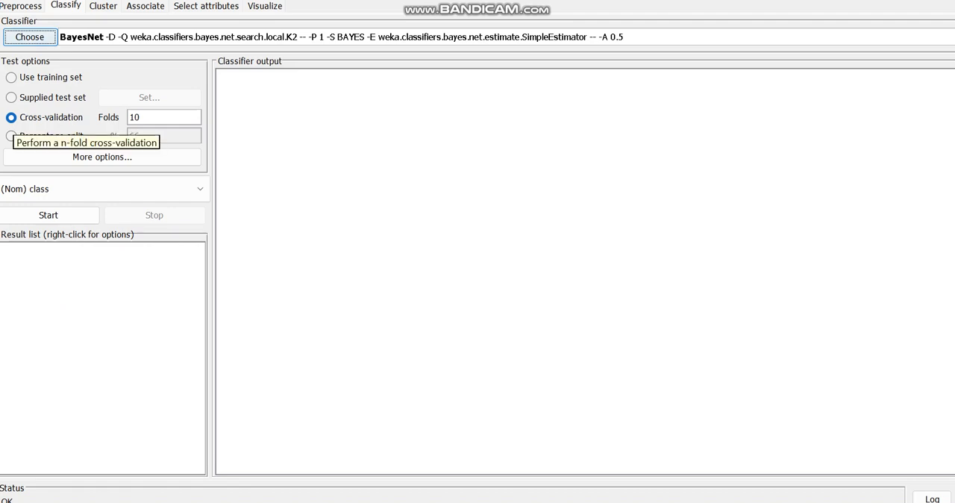
Set the classifier test option to a percentage split of 80%
left_click(150, 118)
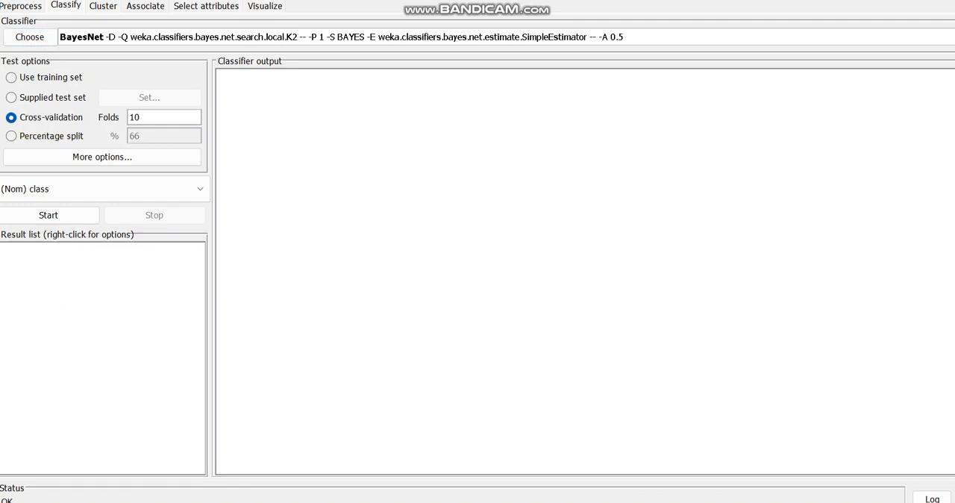
left_click(51, 136)
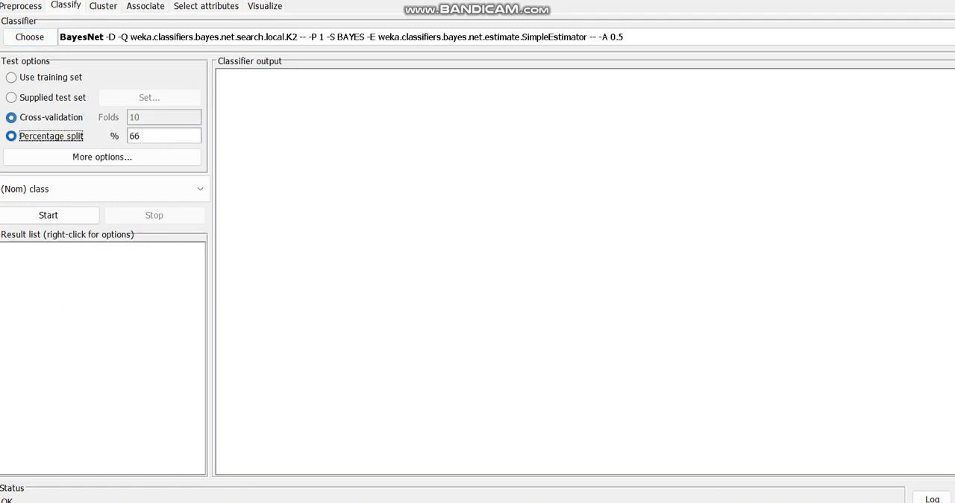
left_click(149, 136)
key("BackSpace")
key("BackSpace")
type("80")
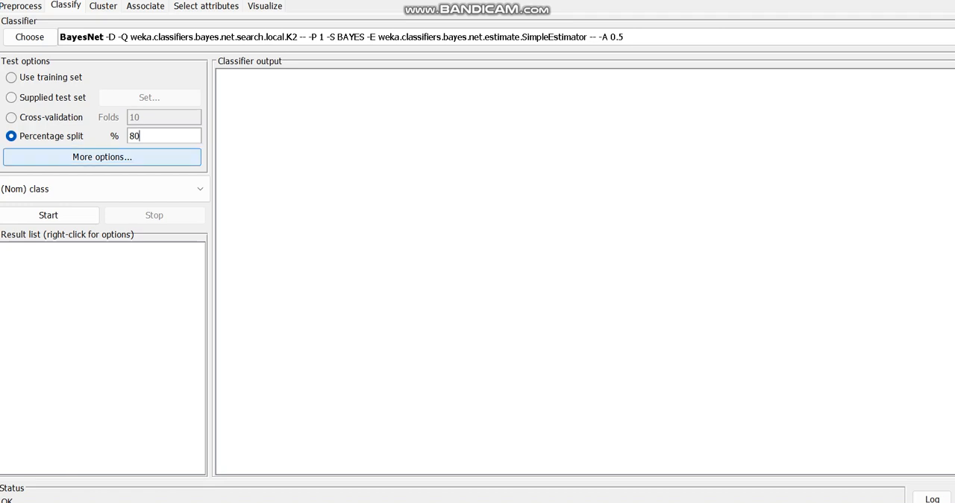
Check the classifier evaluation options without changing them, and run BayesNet to review its output
left_click(102, 157)
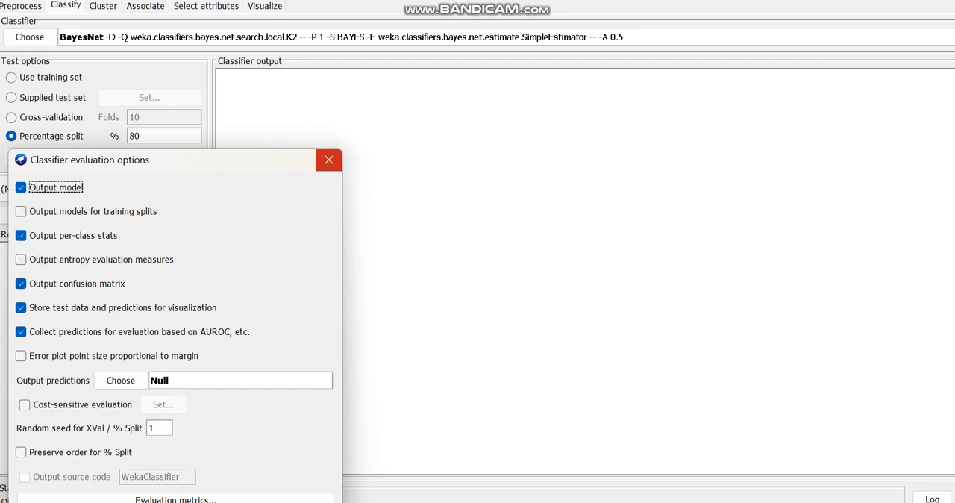
left_click(328, 160)
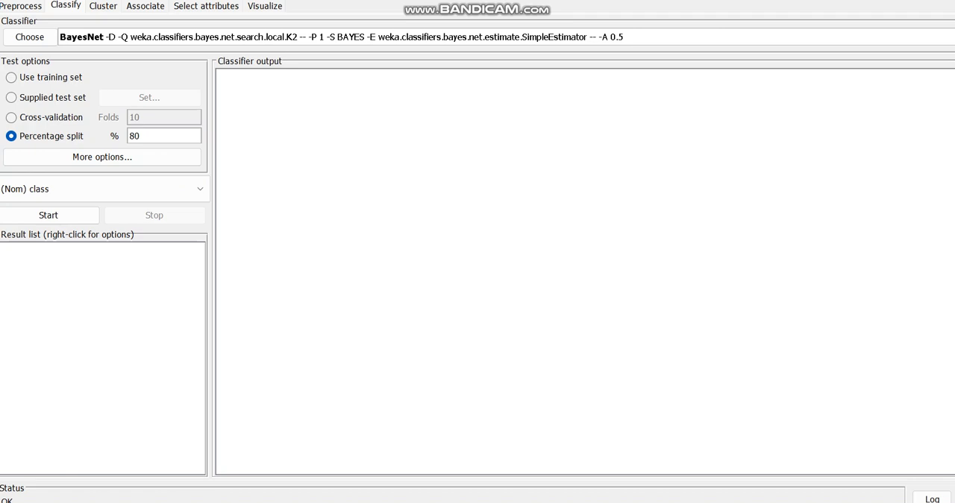
left_click(48, 215)
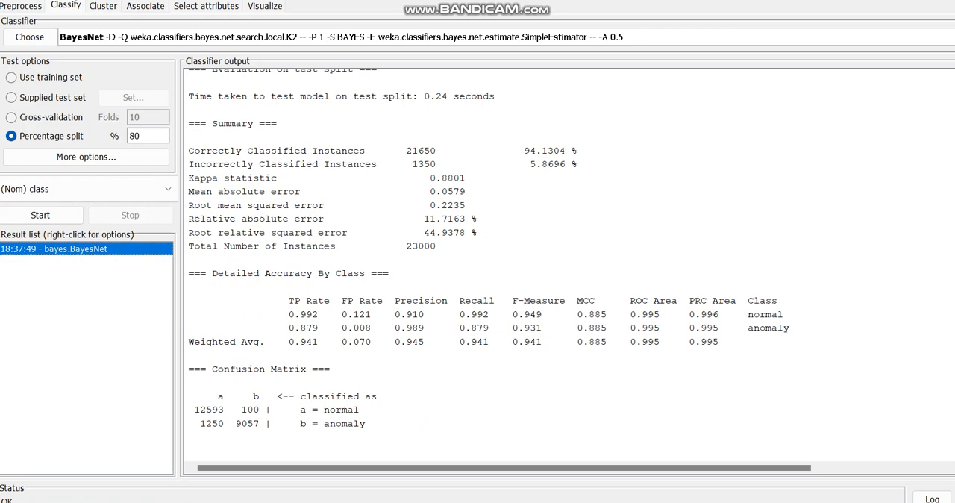
scroll(485, 261, "up", 2)
scroll(485, 261, "down", 2)
Switch to clustering, choose SimpleKMeans as the clusterer, and run it on the training set
left_click(103, 6)
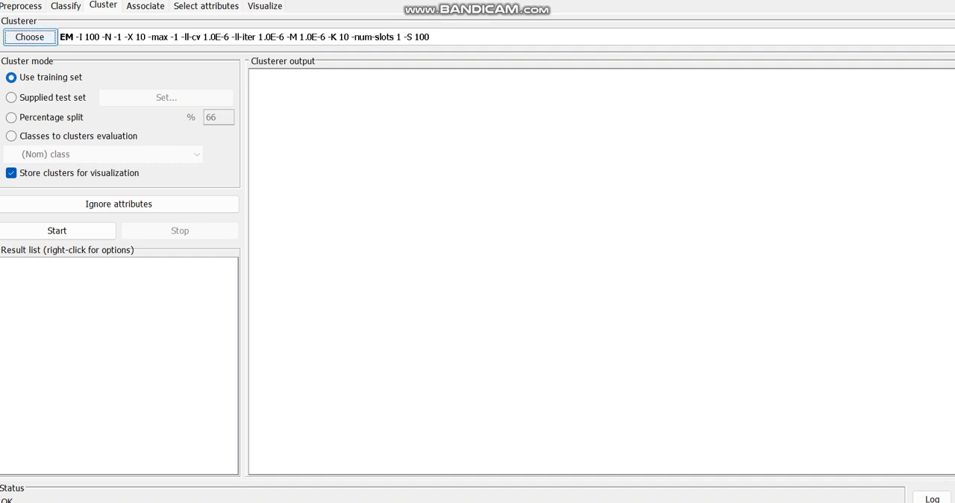
left_click(30, 37)
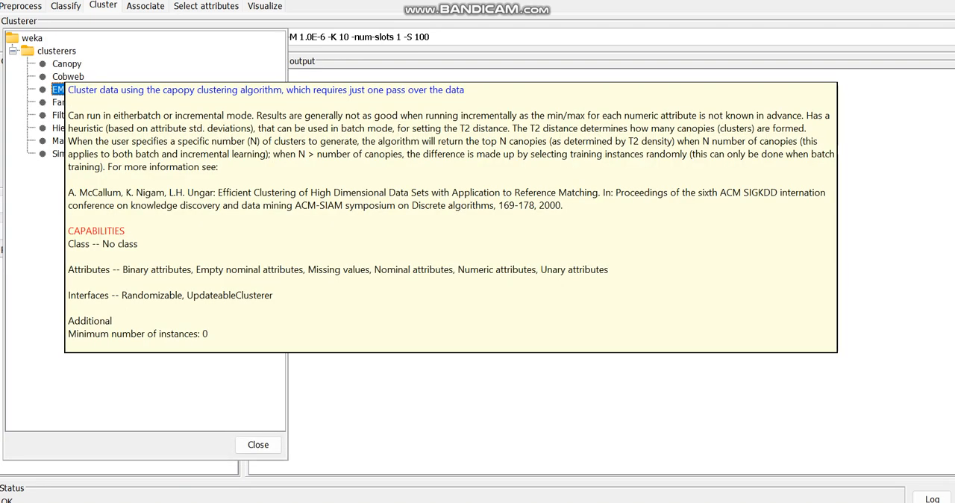
left_click(66, 64)
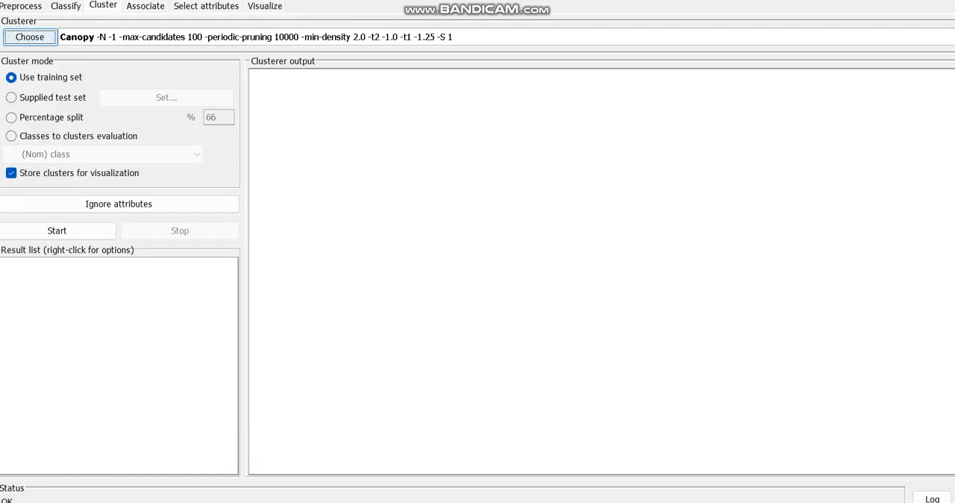
left_click(30, 38)
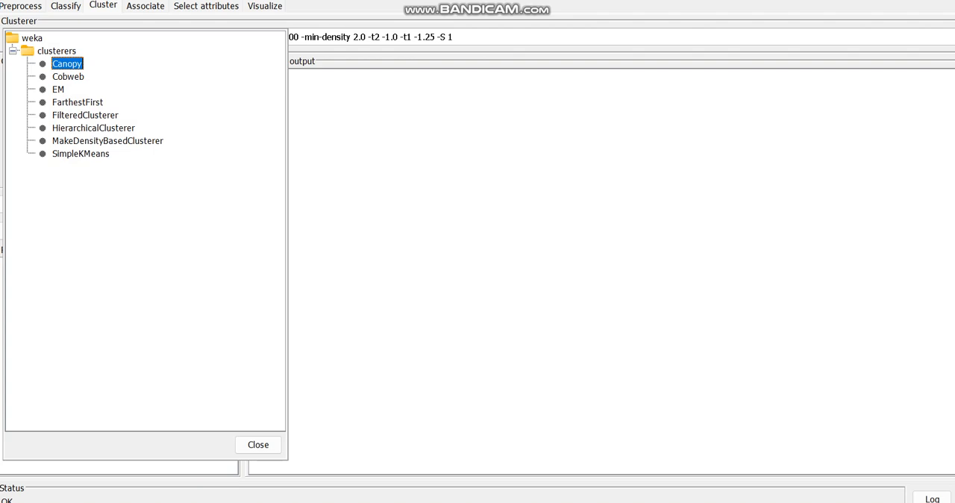
left_click(80, 153)
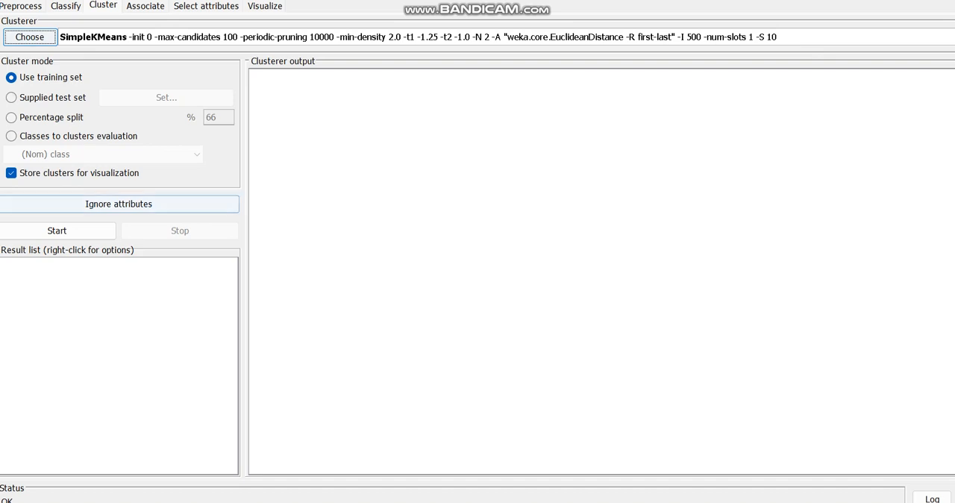
left_click(56, 230)
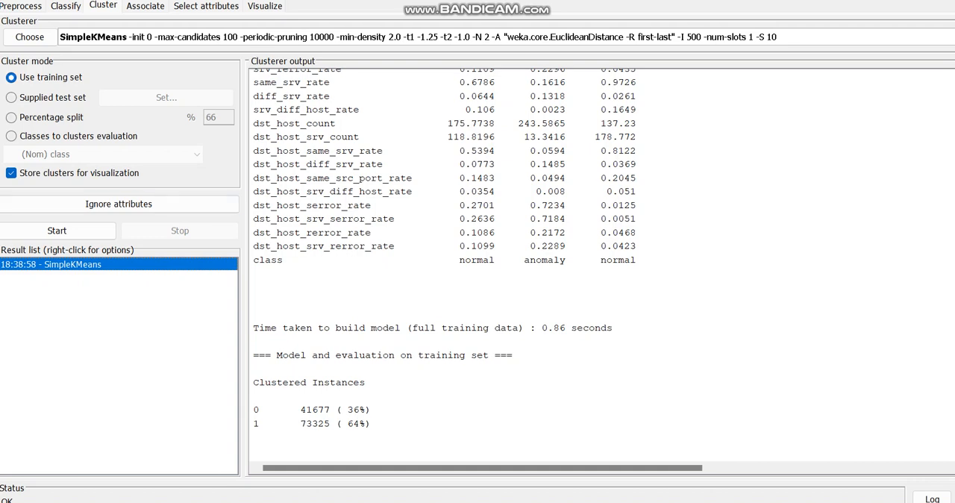
Choose Canopy as the clusterer and run it on the training set
left_click(30, 36)
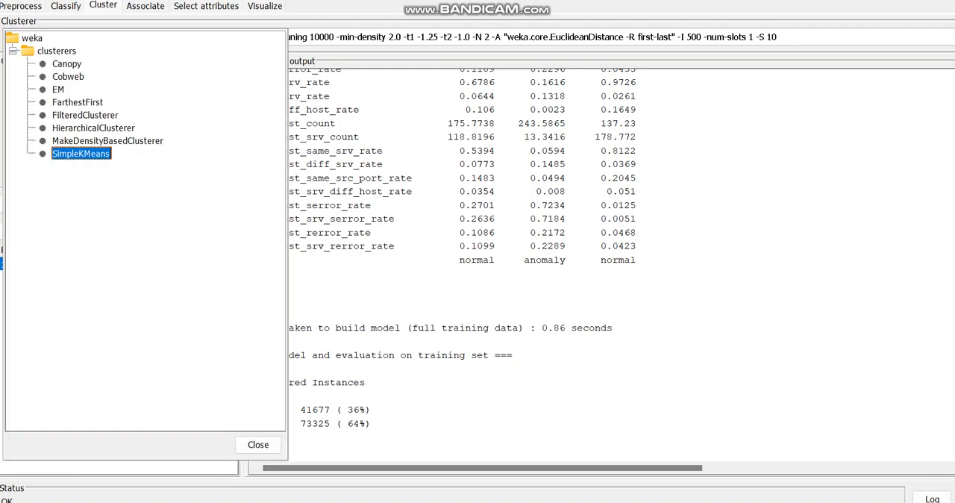
left_click(66, 63)
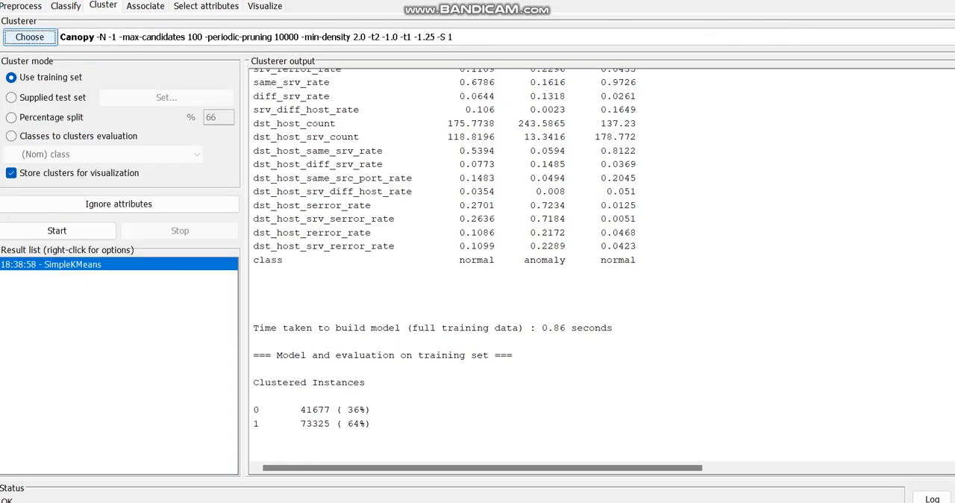
left_click(57, 231)
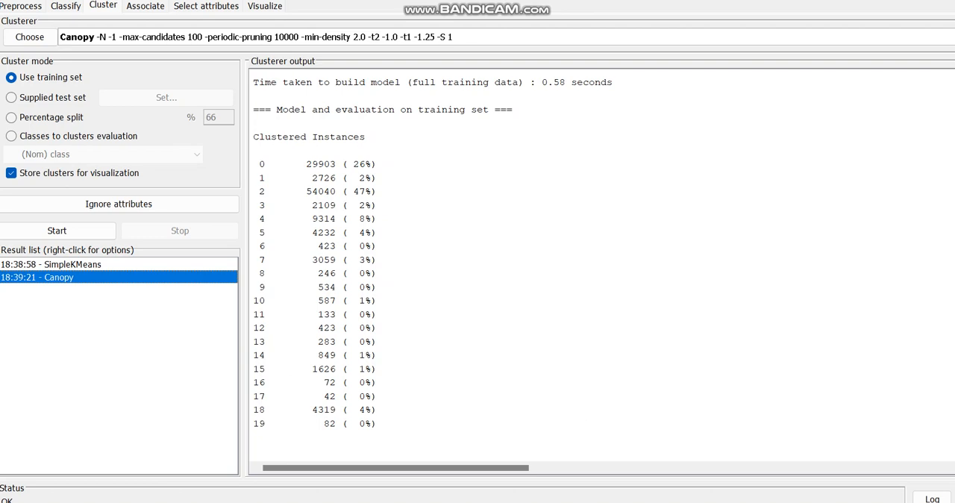
Choose Cobweb as the clusterer, start it on the training set, and stop the run
left_click(30, 37)
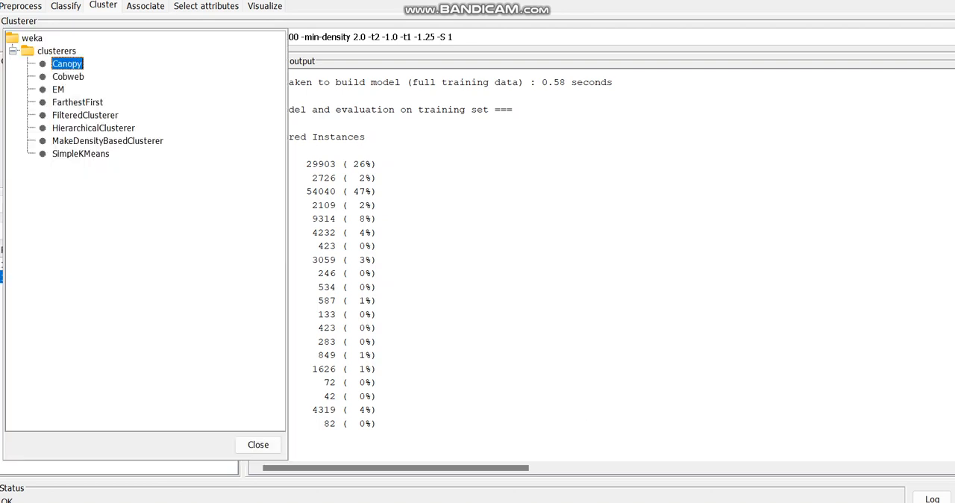
left_click(68, 77)
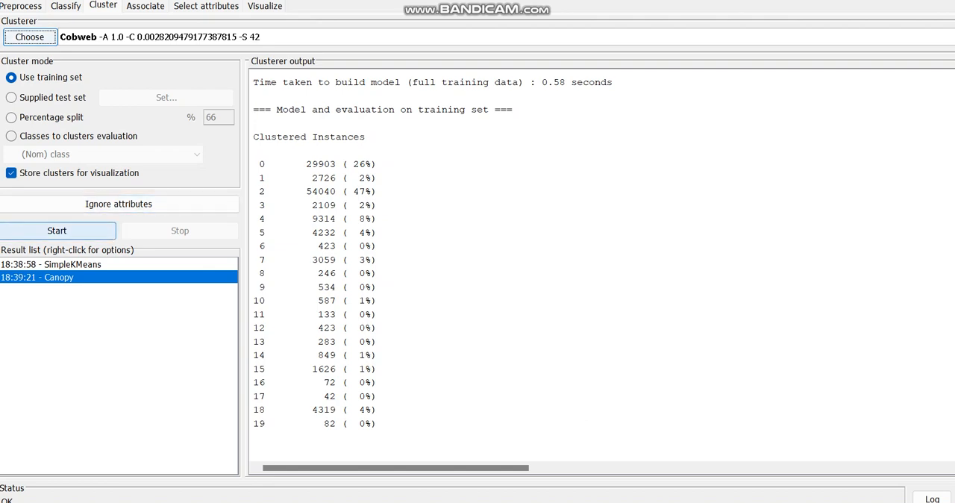
left_click(57, 231)
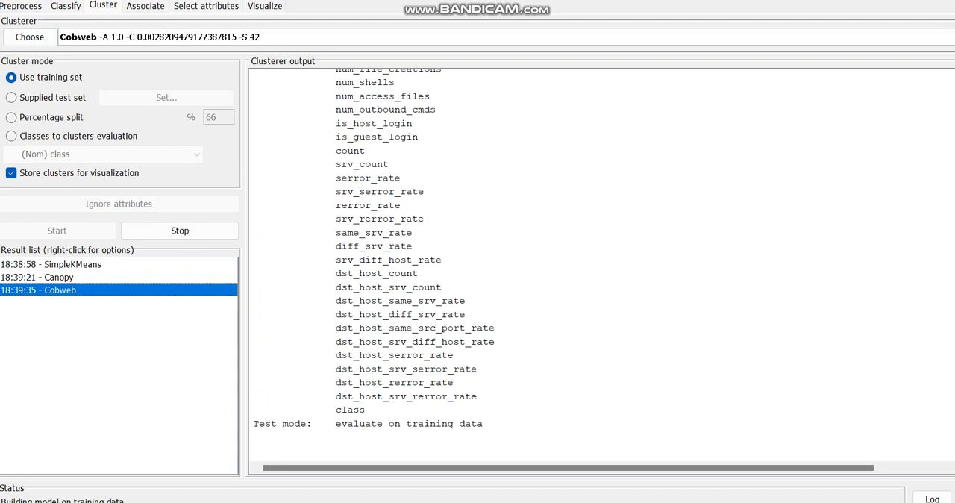
left_click_drag(289, 1, 190, 0)
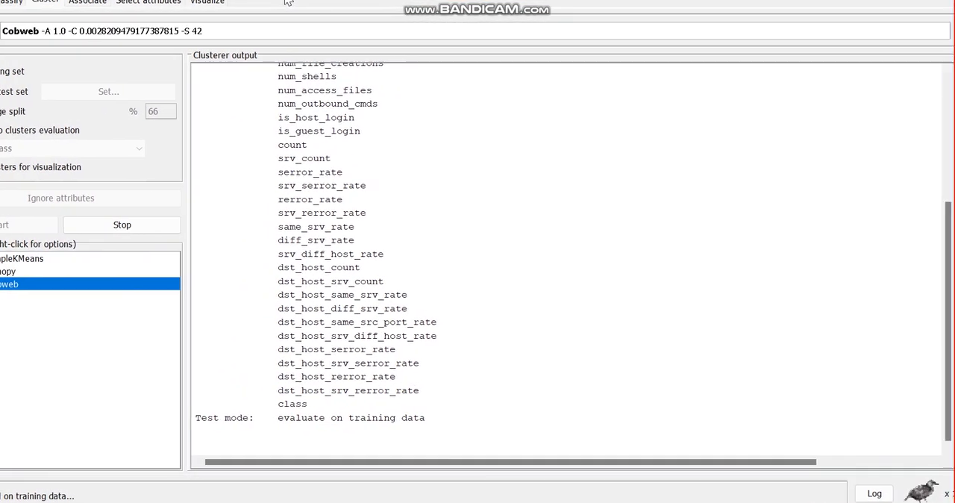
left_click_drag(288, 1, 290, 1)
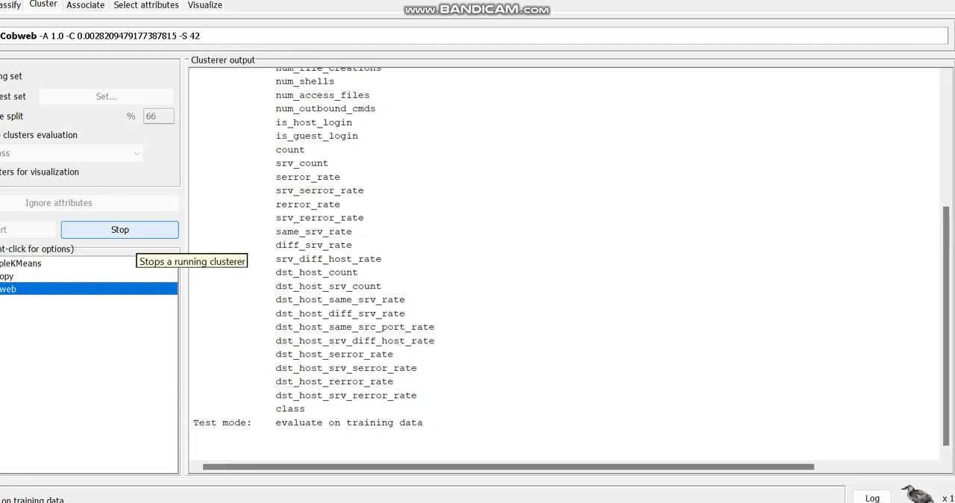
left_click(134, 233)
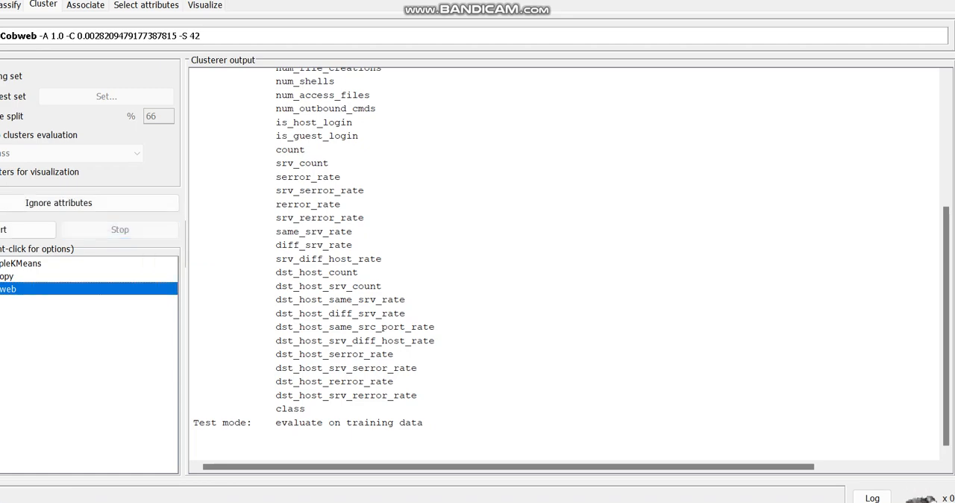
Switch to association and inspect the list of available associators, leaving Apriori selected
left_click(85, 5)
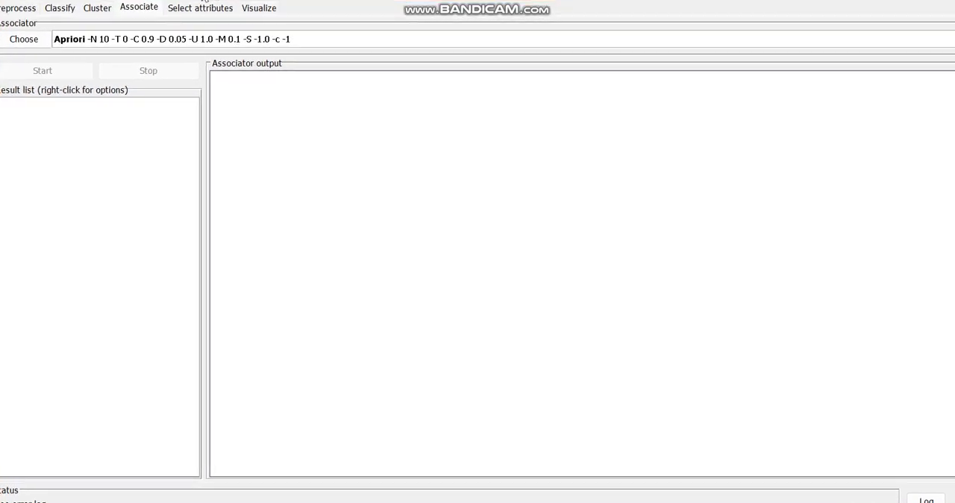
left_click(23, 36)
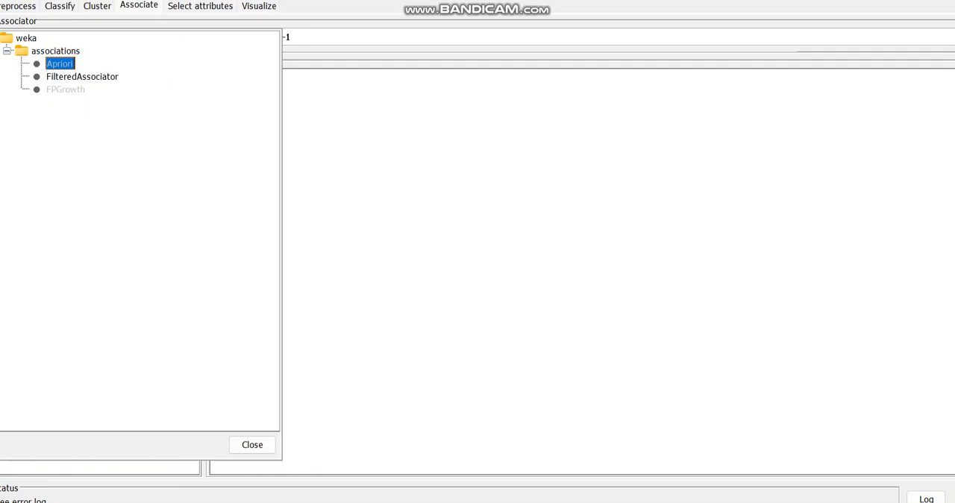
left_click(252, 445)
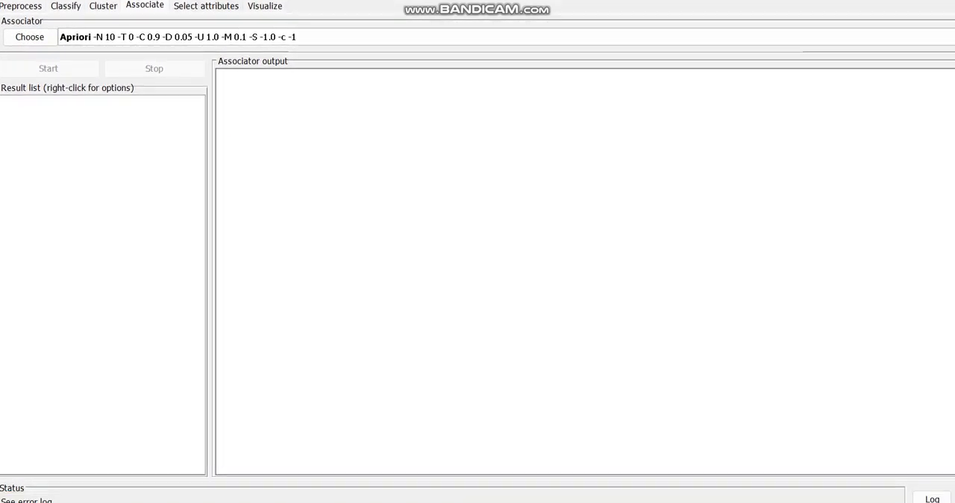
View the attribute selection settings and examine the dataset's scatter plot matrix in the visualization view
left_click(205, 6)
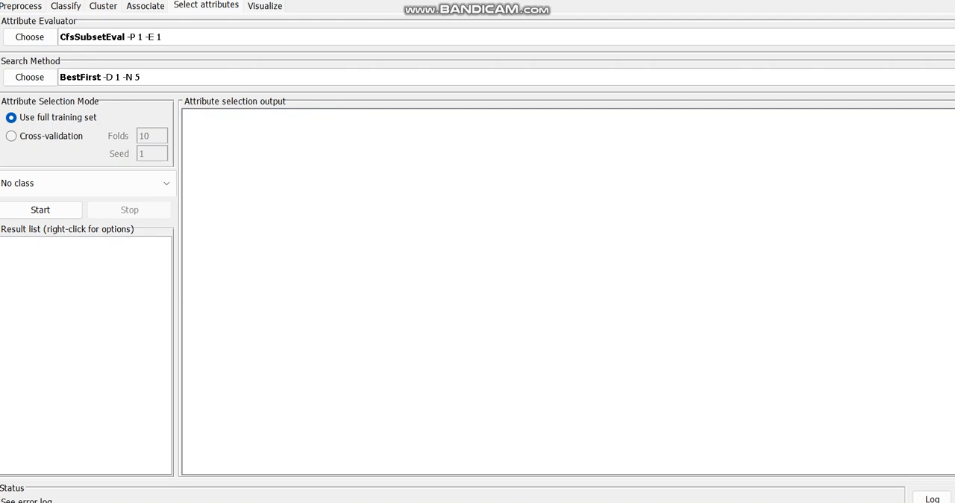
left_click(264, 6)
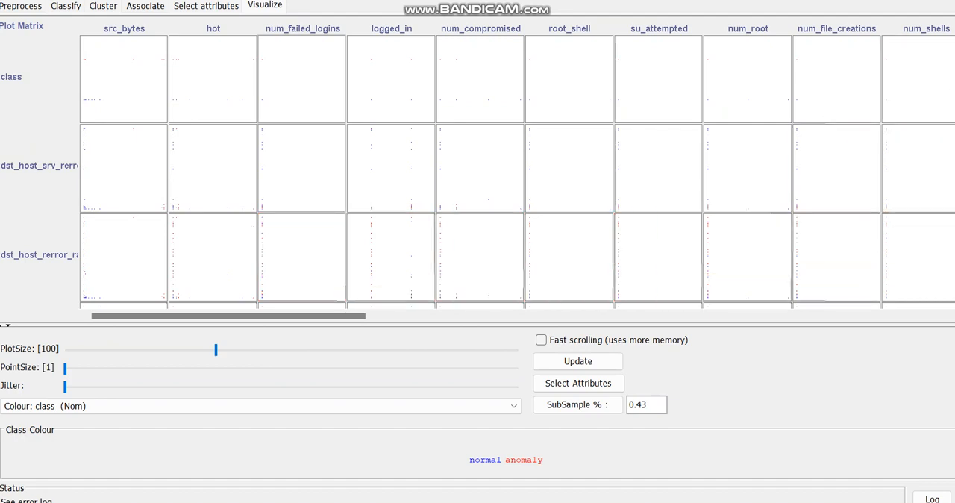
scroll(516, 170, "down", 10)
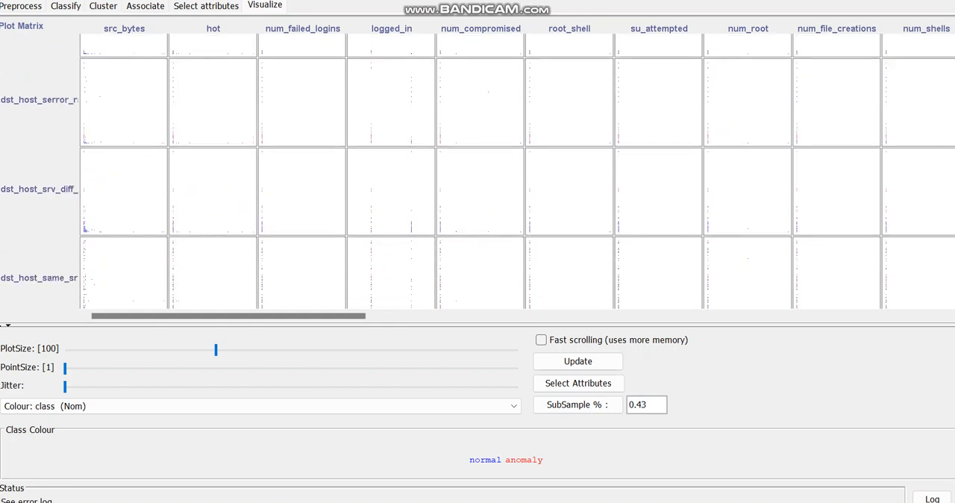
scroll(516, 171, "up", 10)
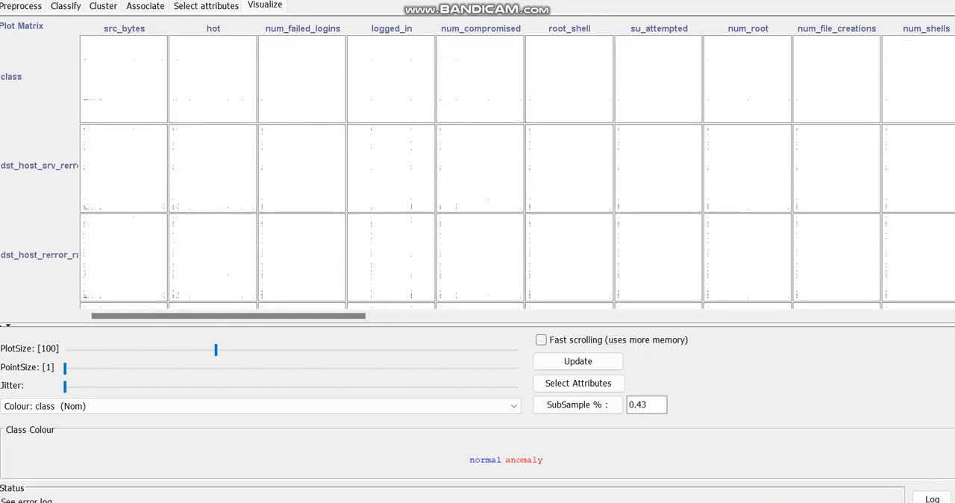